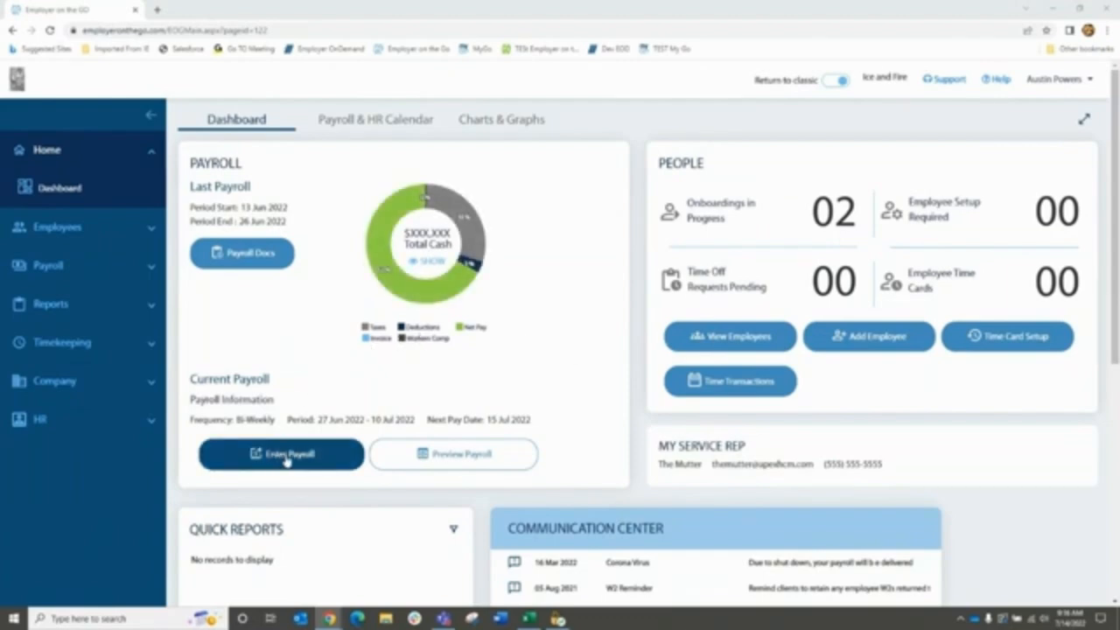
- Open Enter Payroll for the current bi-weekly pay period
{"action": "left_click", "coordinate": [150, 271]}
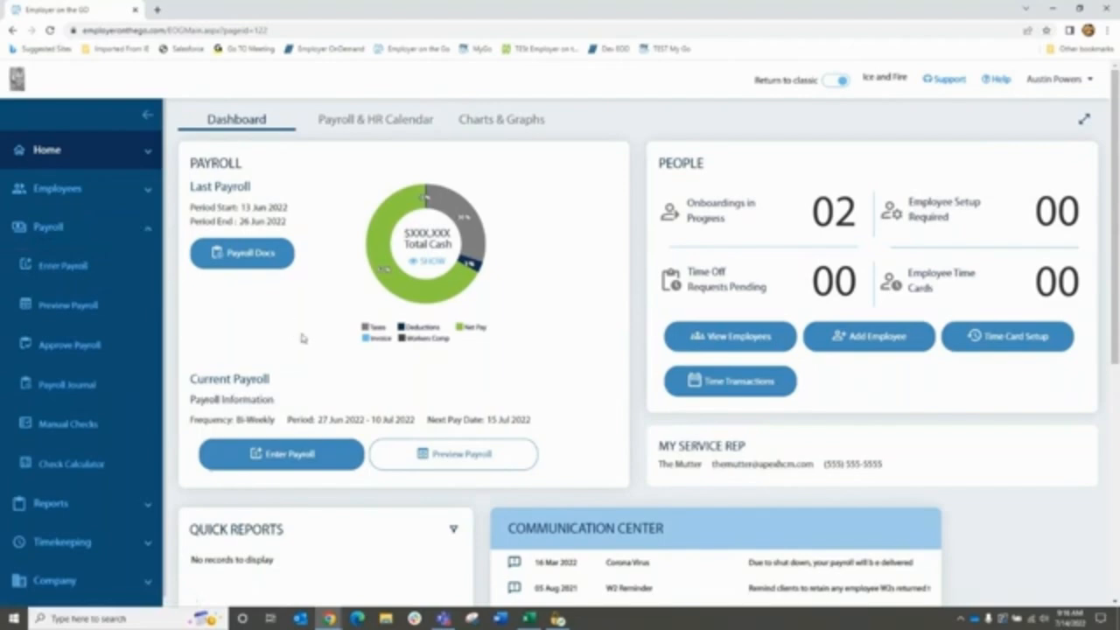
{"action": "left_click", "coordinate": [288, 455]}
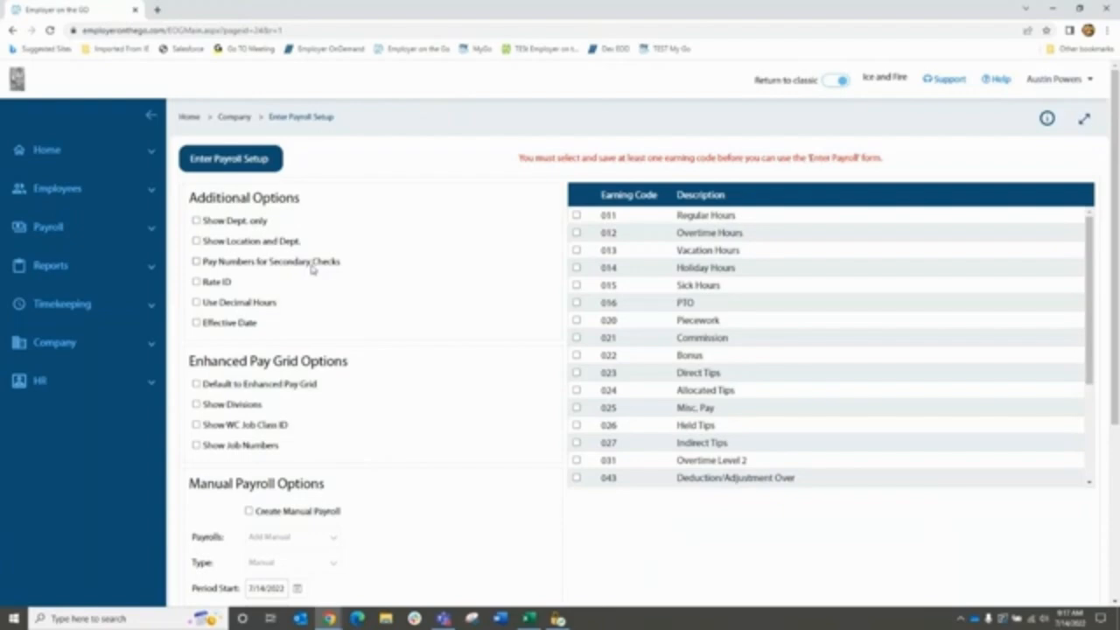
{"action": "left_click", "coordinate": [207, 304]}
{"action": "left_click", "coordinate": [196, 302]}
{"action": "scroll", "coordinate": [441, 394], "scroll_direction": "down", "scroll_amount": 2}
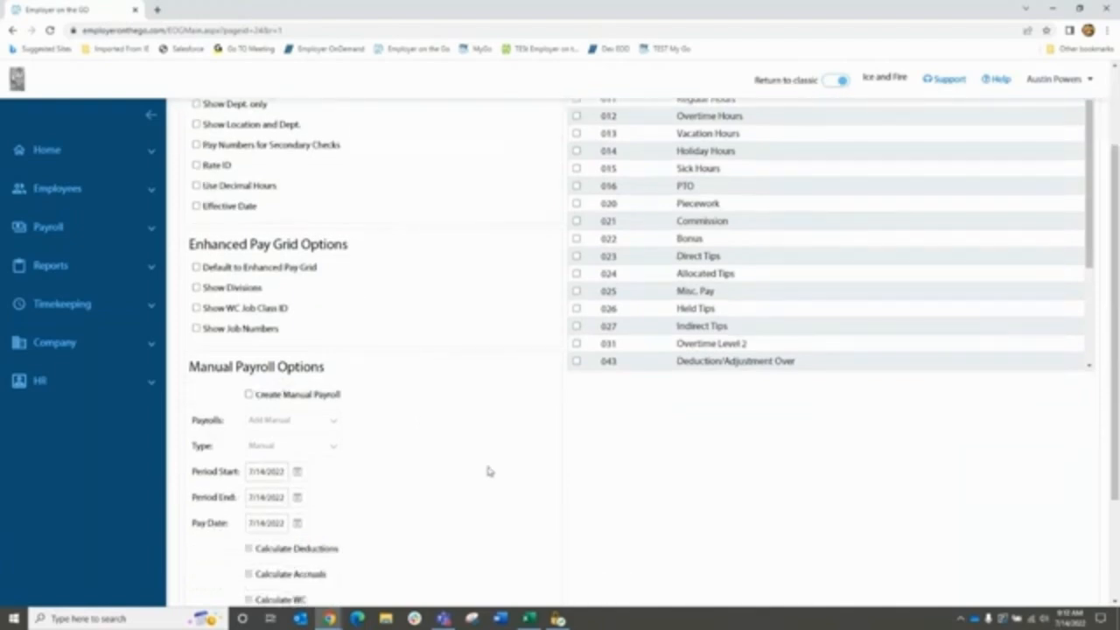
{"action": "scroll", "coordinate": [494, 481], "scroll_direction": "up", "scroll_amount": 2}
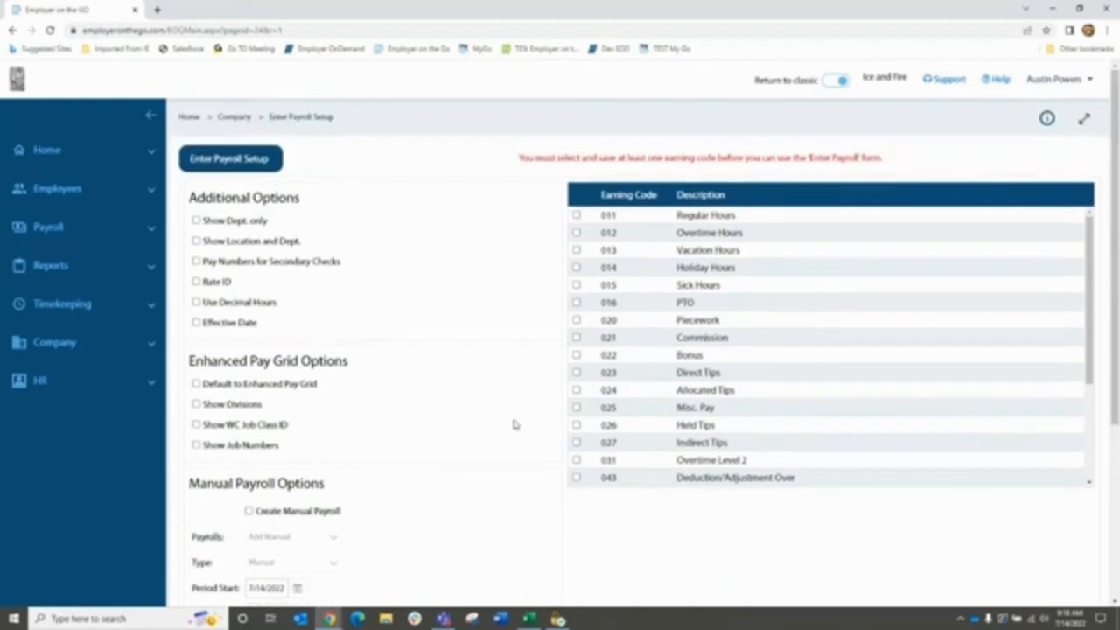
- Enable earning codes 011 Regular Hours, 012 Overtime Hours and 016 PTO for payroll entry and save the setup
{"action": "left_click", "coordinate": [576, 216]}
{"action": "left_click", "coordinate": [575, 232]}
{"action": "left_click", "coordinate": [576, 303]}
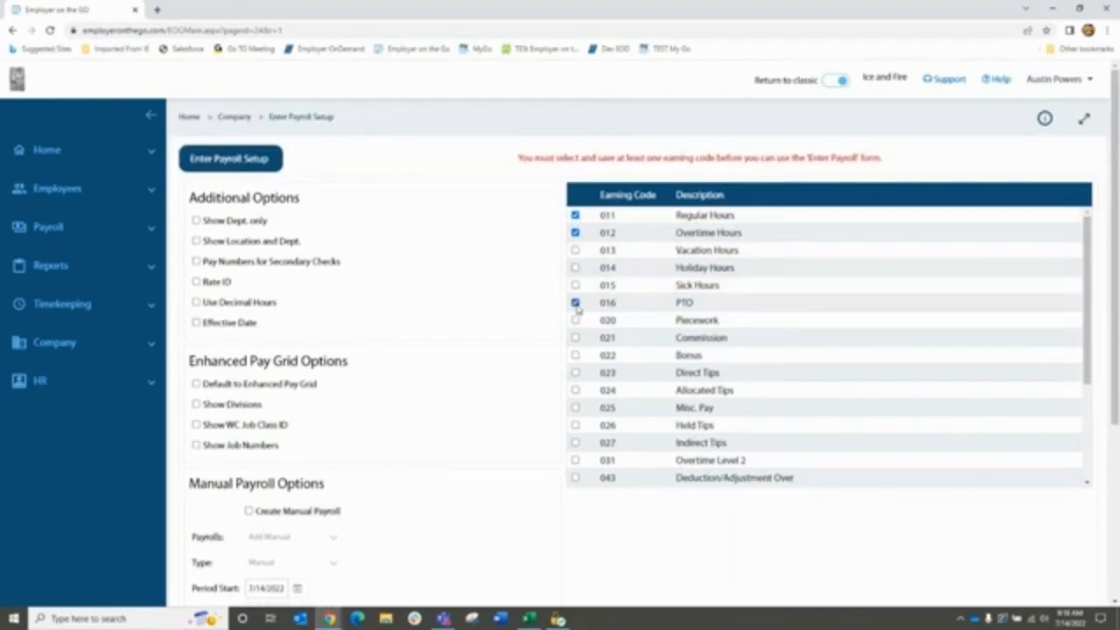
{"action": "scroll", "coordinate": [818, 508], "scroll_direction": "down", "scroll_amount": 3}
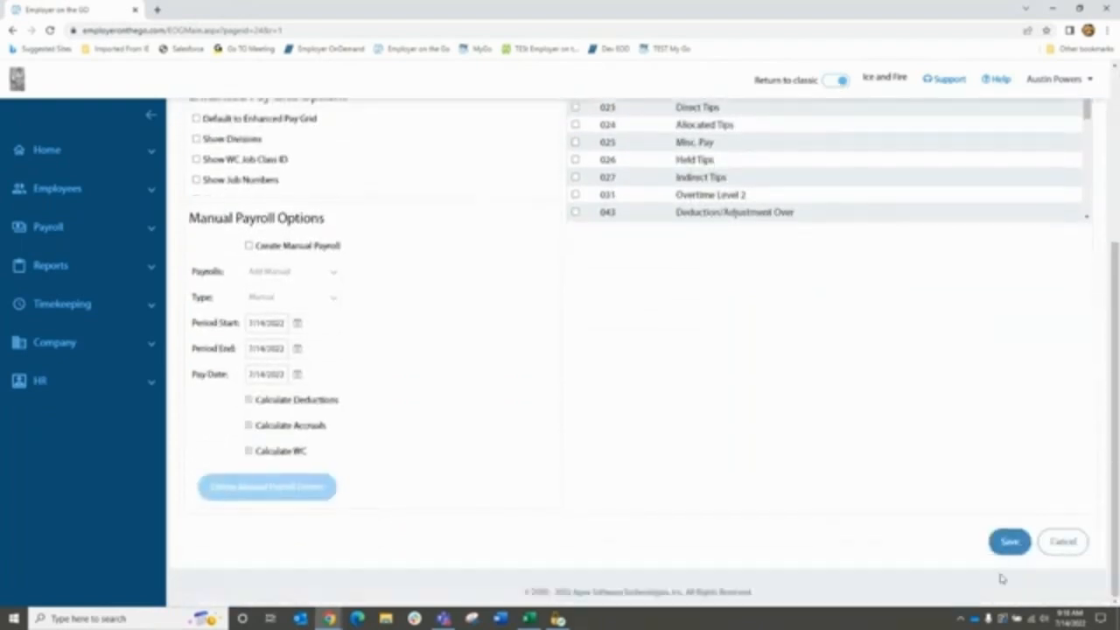
{"action": "left_click", "coordinate": [1008, 542]}
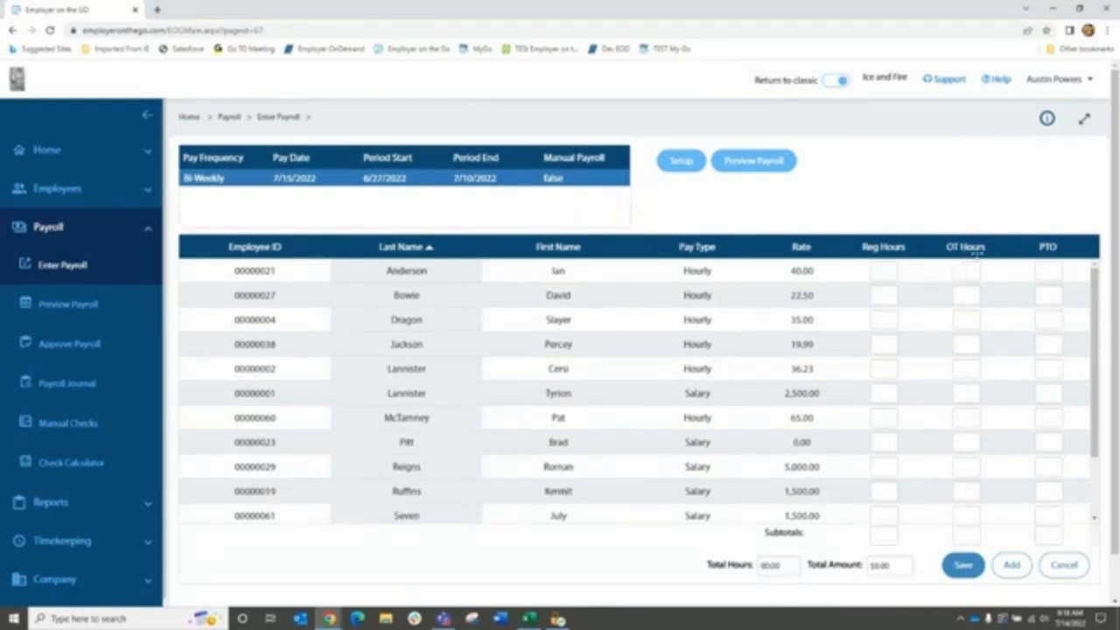
- Reopen the Enter Payroll setup to check the selected options, and return to the payroll entry grid
{"action": "left_click", "coordinate": [685, 163]}
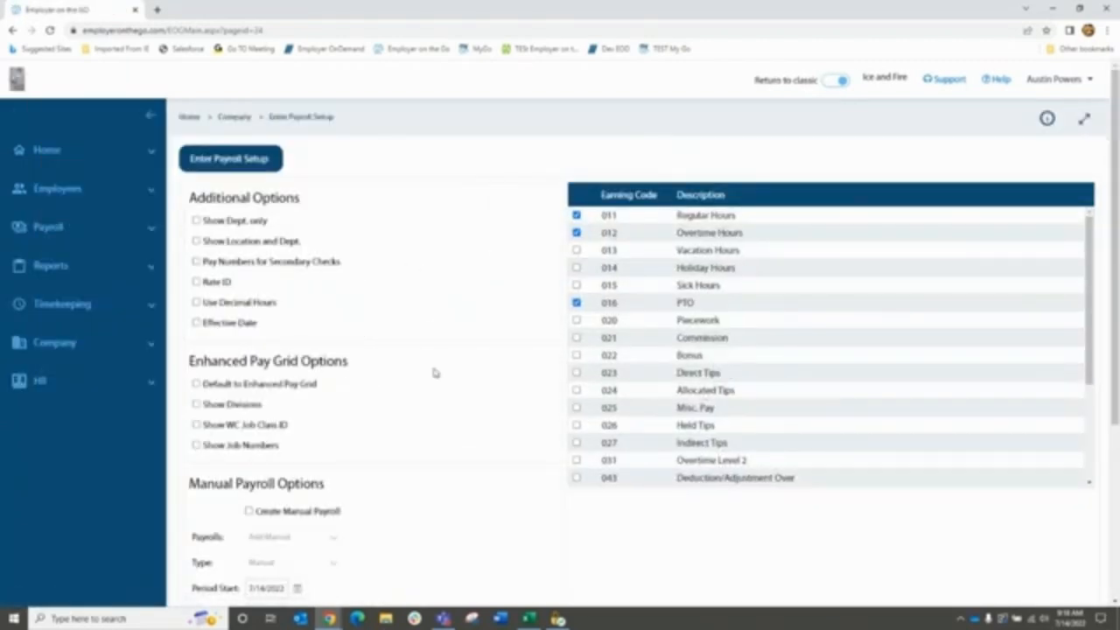
{"action": "scroll", "coordinate": [451, 295], "scroll_direction": "down", "scroll_amount": 3}
{"action": "left_click", "coordinate": [1011, 574]}
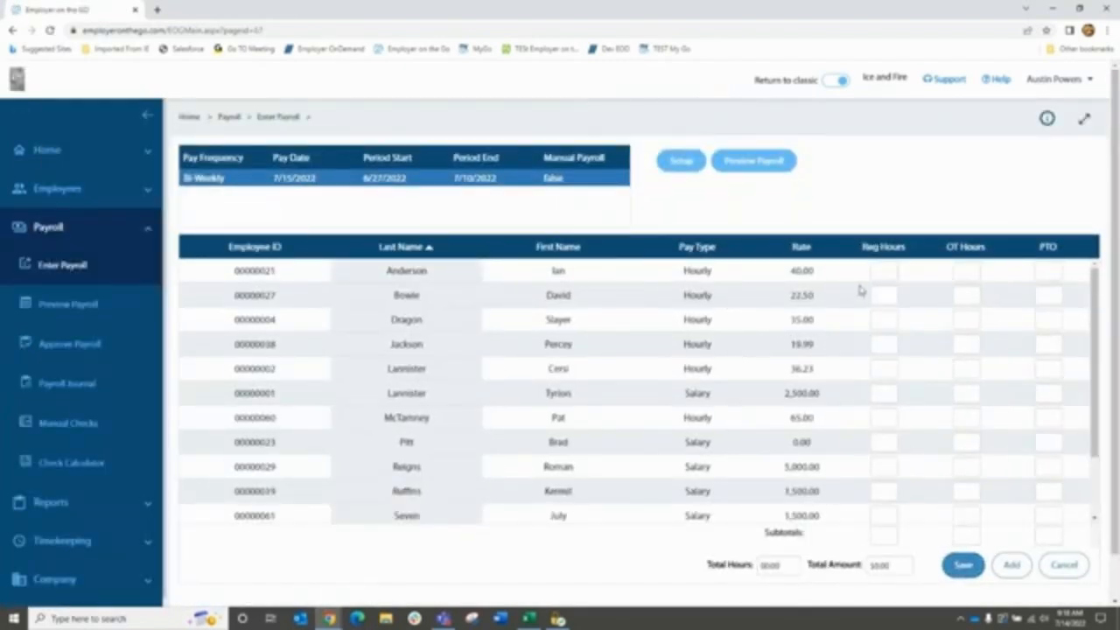
- Enter 80.00 regular hours for the first employee and add an extra pay line for the second employee
{"action": "left_click", "coordinate": [884, 272]}
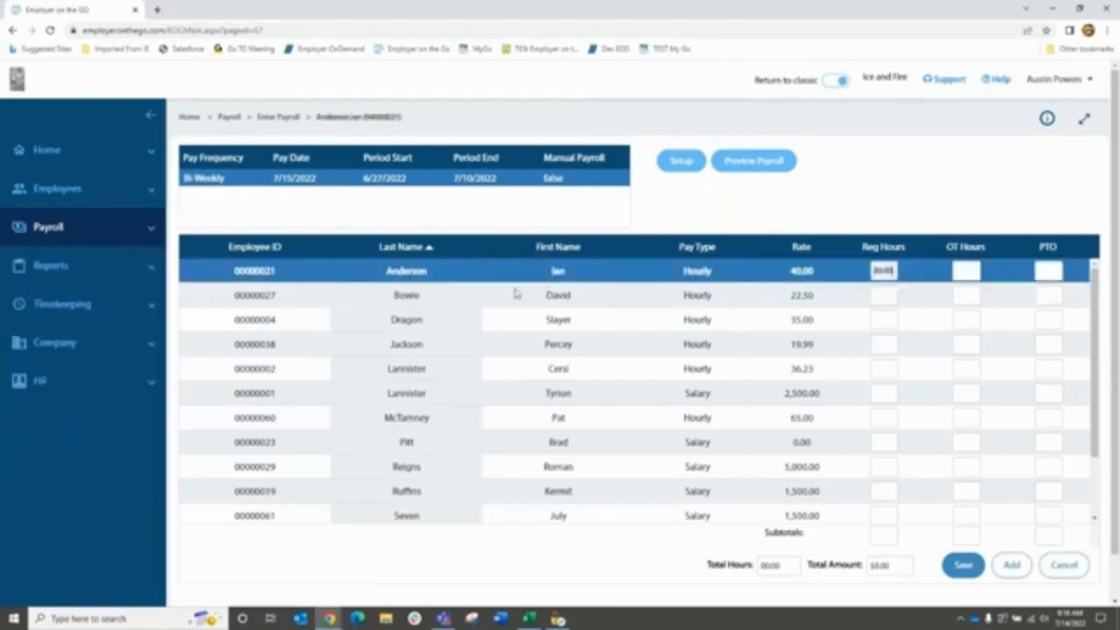
{"action": "left_click", "coordinate": [477, 295]}
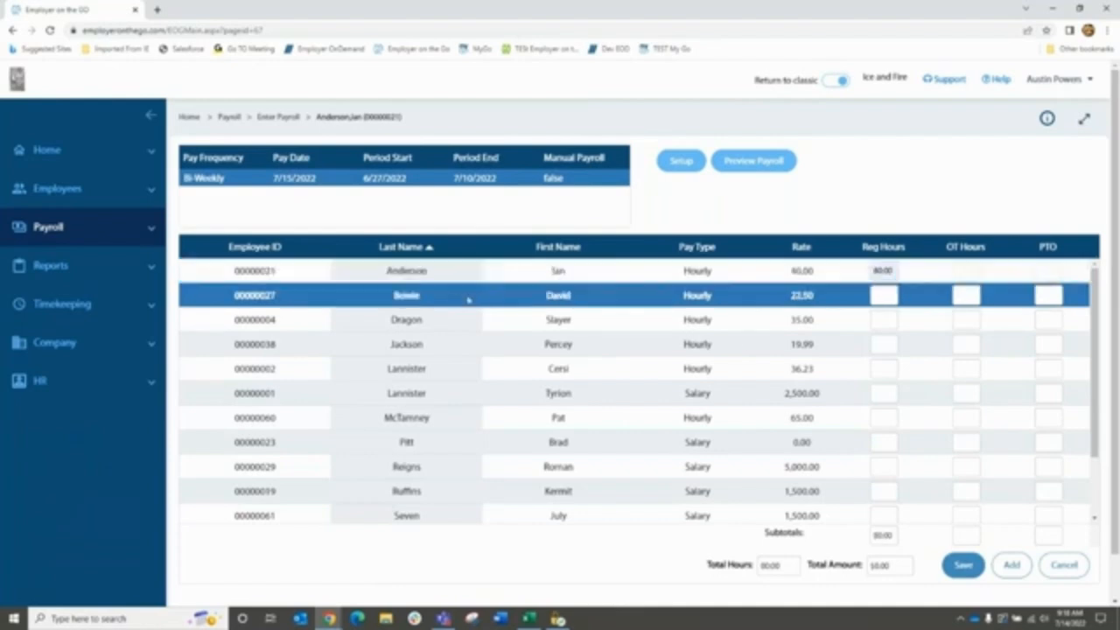
{"action": "left_click", "coordinate": [1012, 566]}
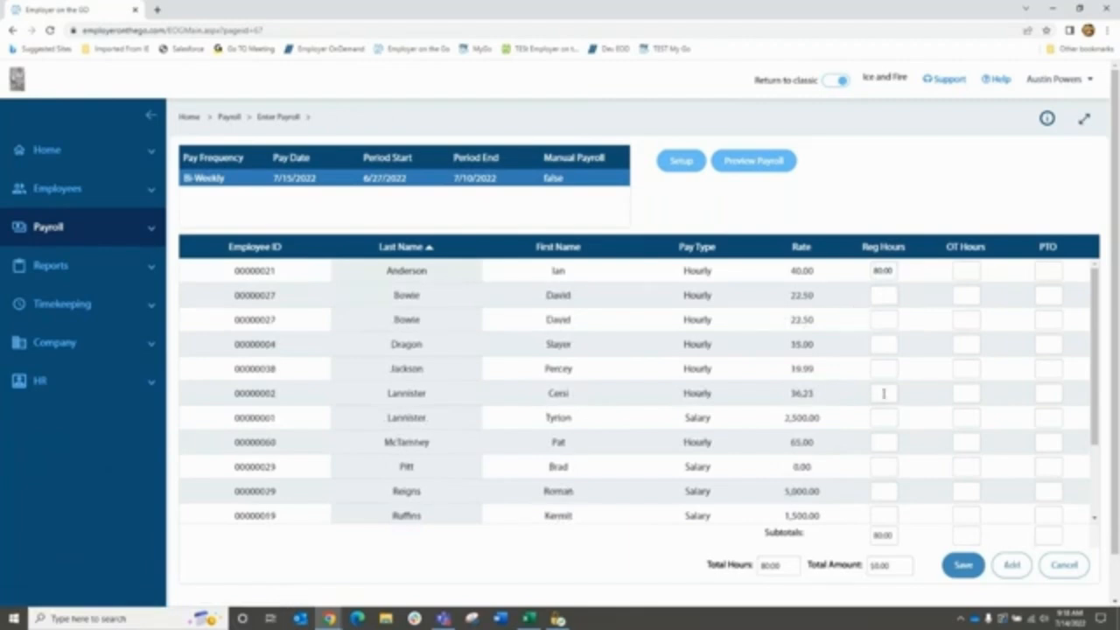
- Enter 80.00 regular hours on the second employee's first line and save the payroll entries
{"action": "left_click", "coordinate": [877, 300]}
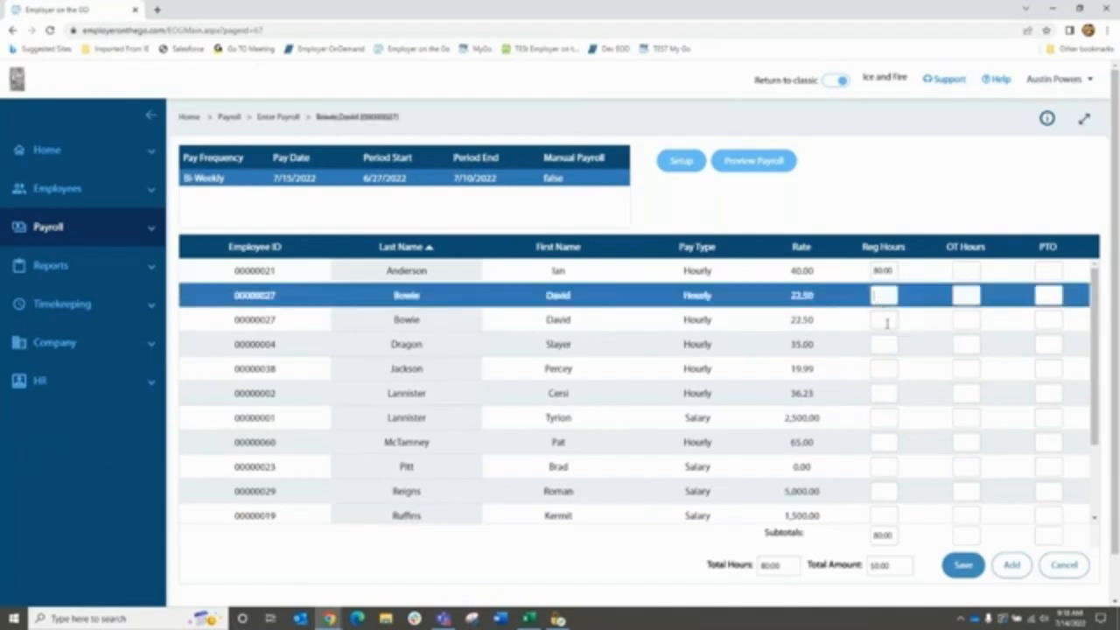
{"action": "left_click", "coordinate": [881, 299]}
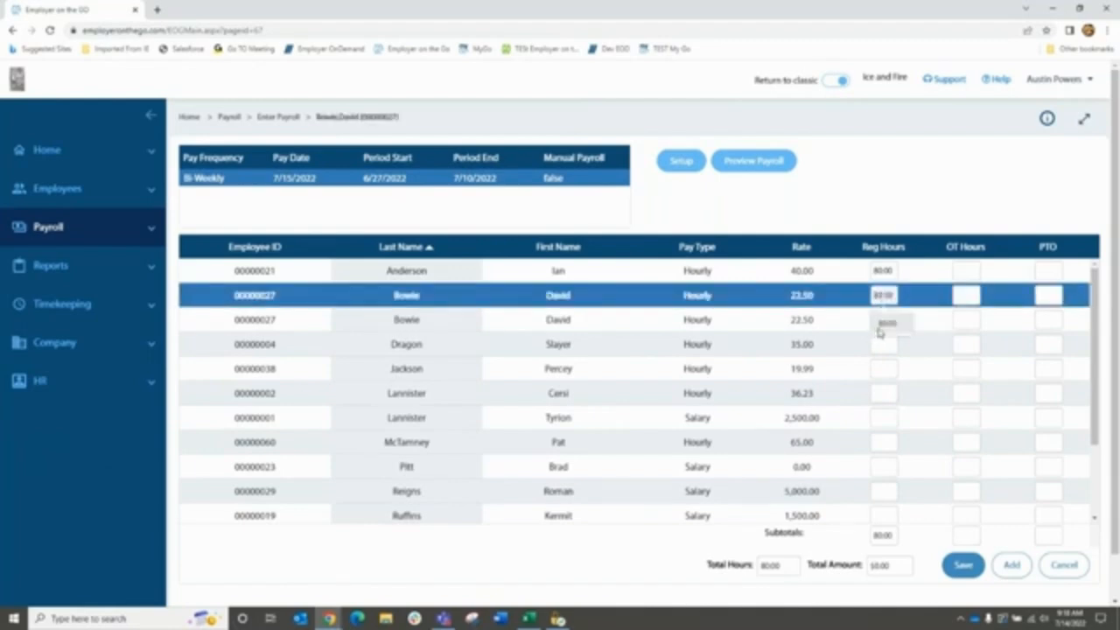
{"action": "left_click", "coordinate": [882, 321]}
{"action": "left_click", "coordinate": [963, 564]}
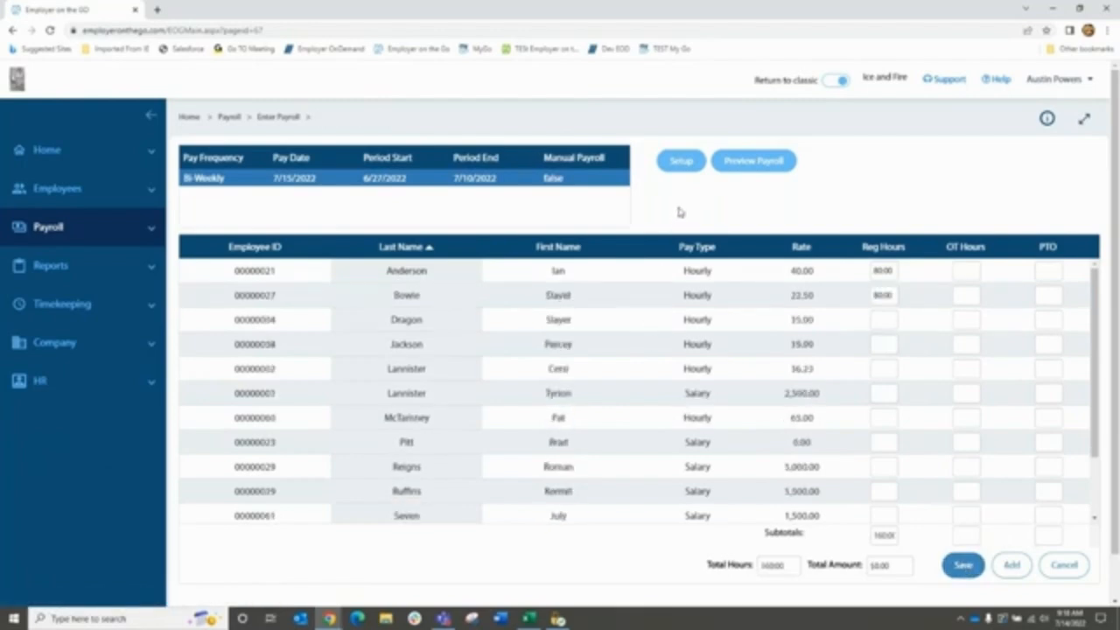
- Open Preview Payroll for the saved payroll entries
{"action": "left_click", "coordinate": [752, 162]}
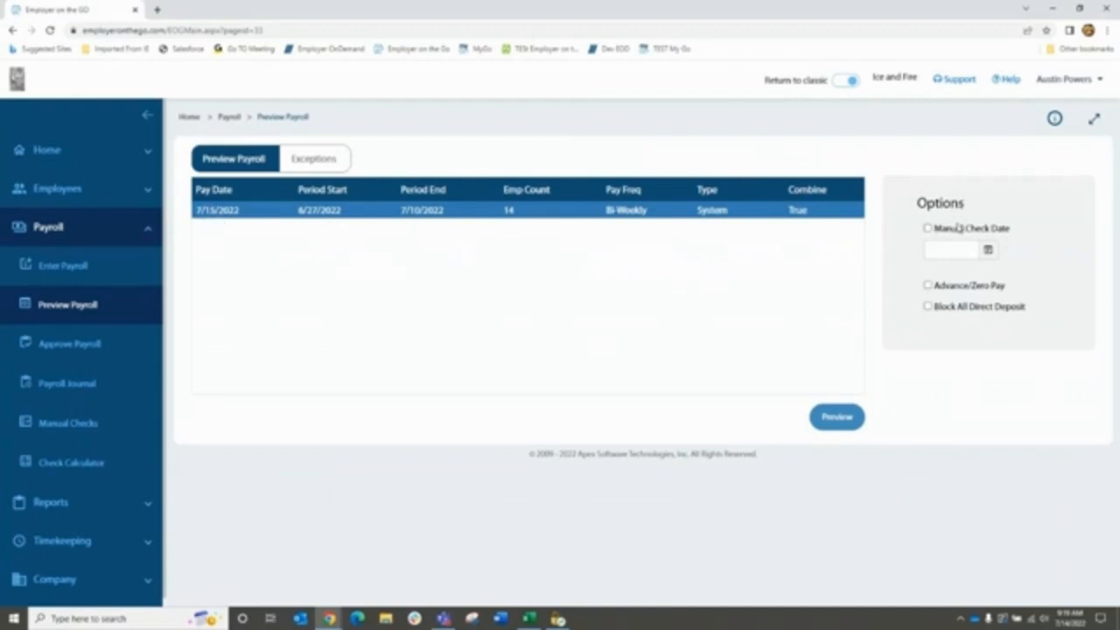
{"action": "left_click", "coordinate": [927, 229]}
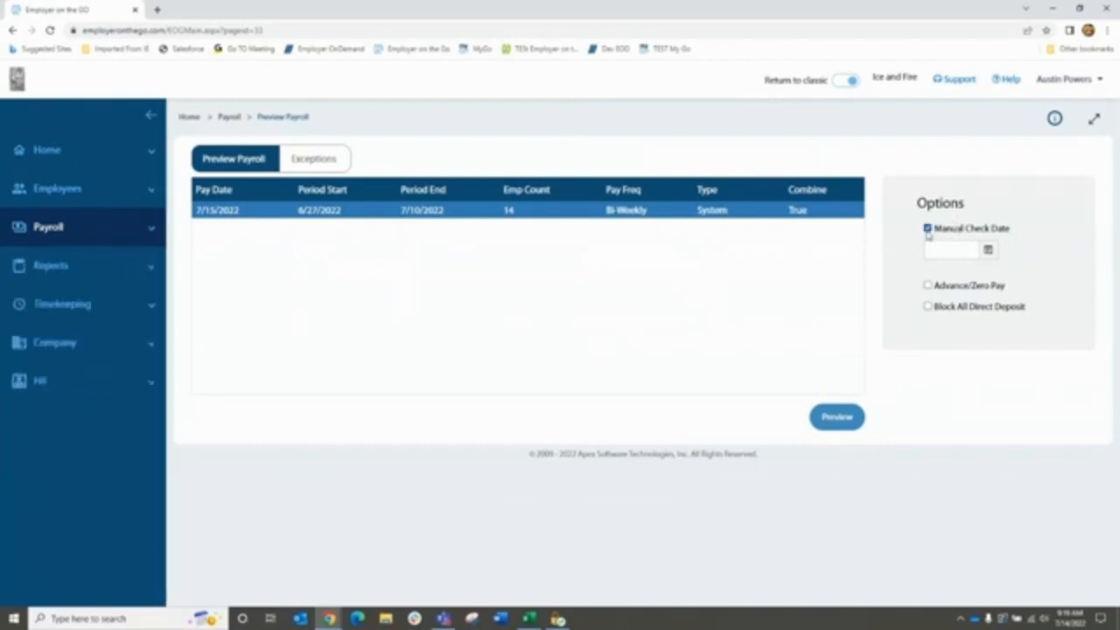
{"action": "left_click", "coordinate": [987, 250]}
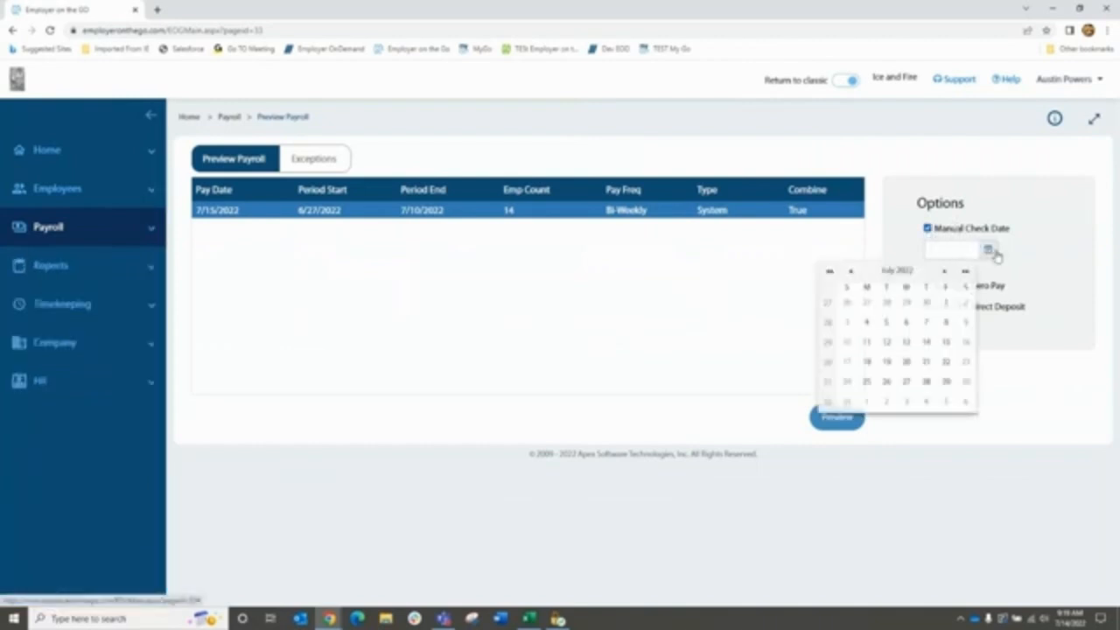
{"action": "left_click", "coordinate": [928, 229]}
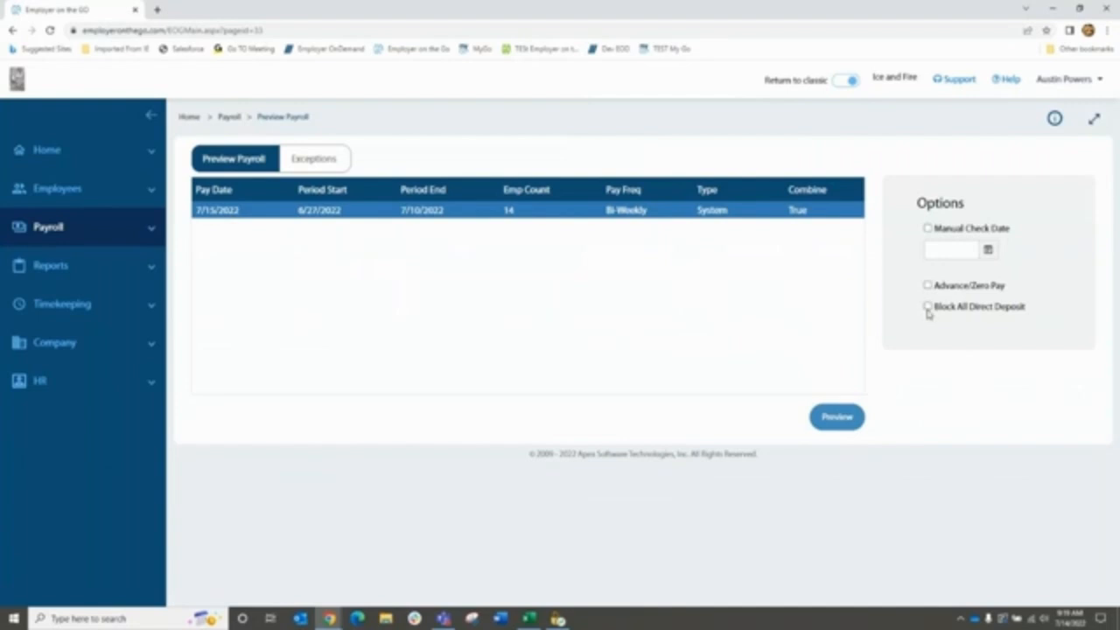
- Build the preview of the bi-weekly payroll with pay date 7/15/2022, leaving all extra options off
{"action": "left_click", "coordinate": [843, 417]}
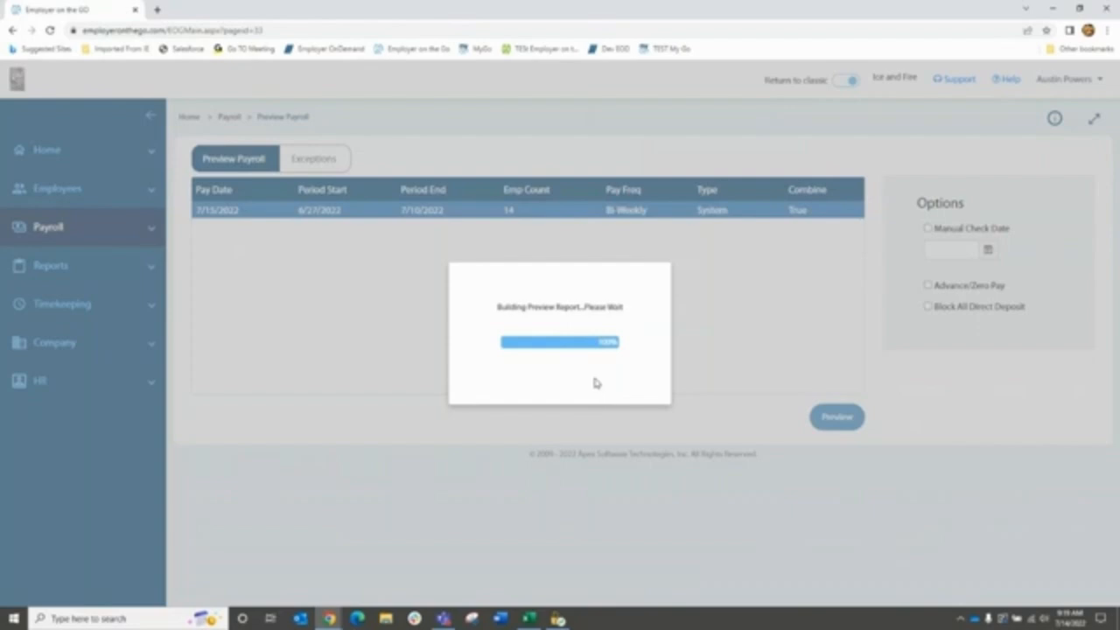
{"action": "left_click", "coordinate": [564, 382]}
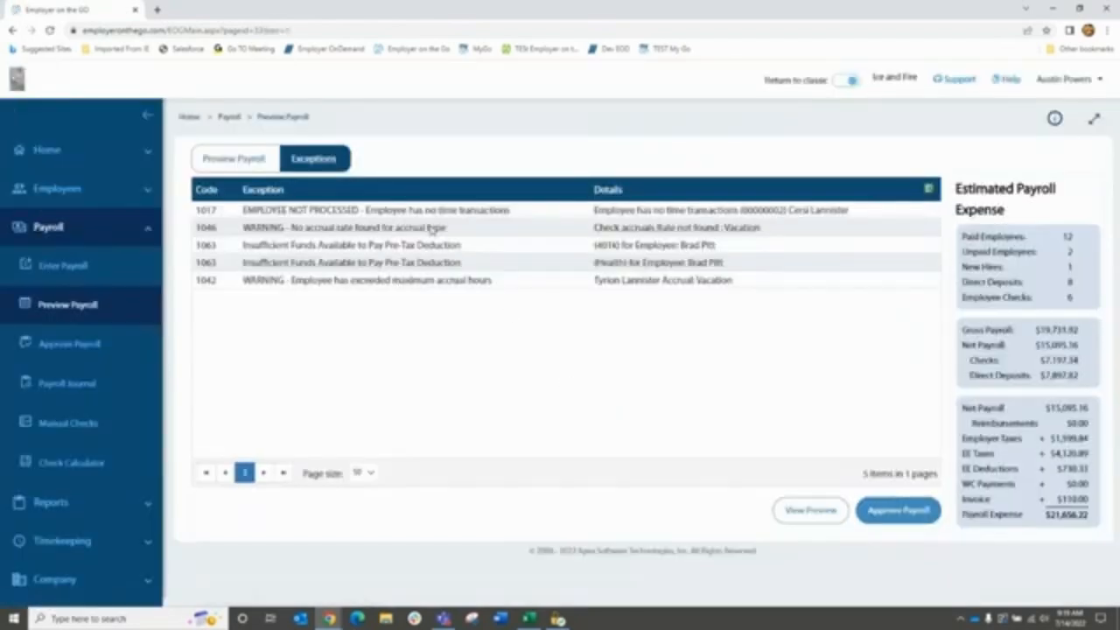
- Examine the payroll preview's exceptions for missing time transactions, accrual warnings and insufficient funds for pre-tax deductions
{"action": "left_click", "coordinate": [432, 214]}
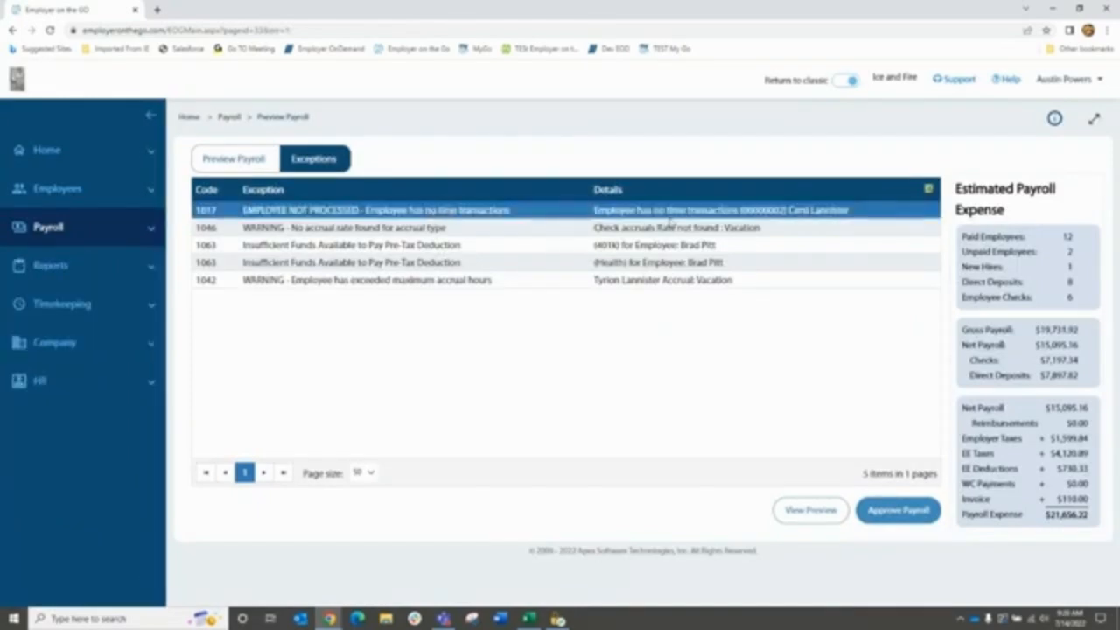
{"action": "left_click", "coordinate": [631, 229]}
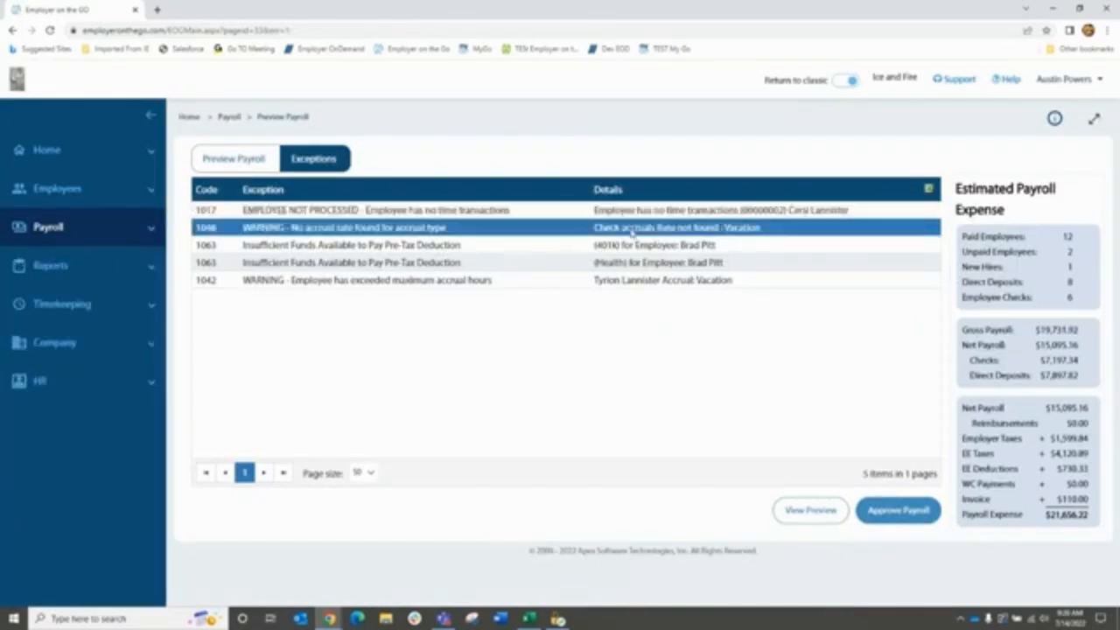
{"action": "left_click", "coordinate": [623, 285]}
{"action": "left_click", "coordinate": [630, 268]}
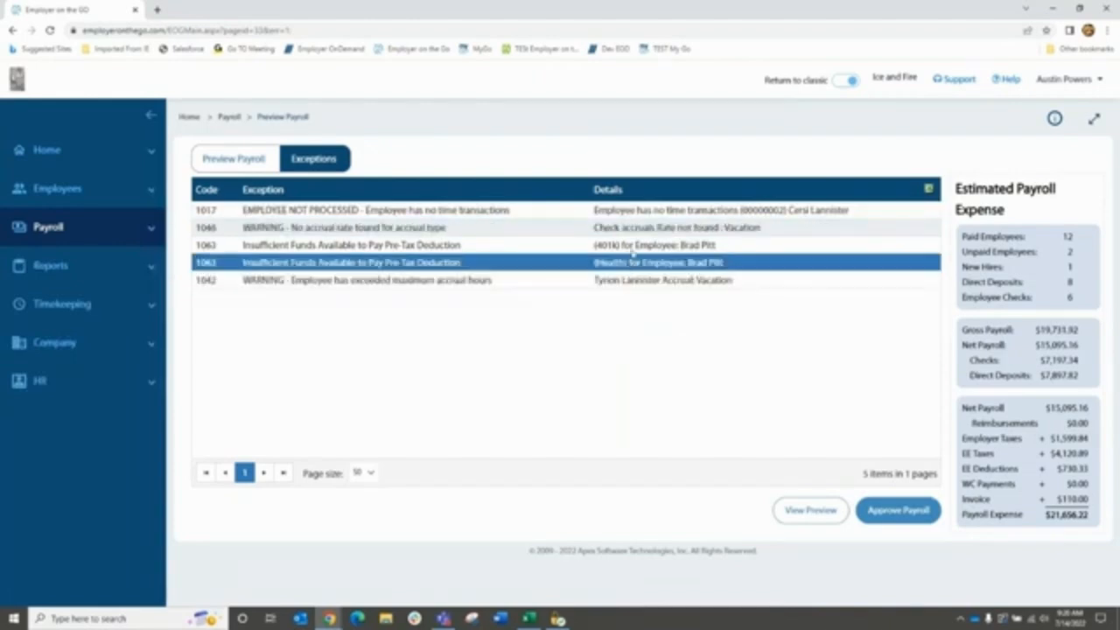
{"action": "left_click", "coordinate": [633, 251]}
{"action": "left_click", "coordinate": [633, 264]}
- View the Payroll Detail preview report, check its first page and the company totals on the last page, and close it
{"action": "left_click", "coordinate": [810, 510]}
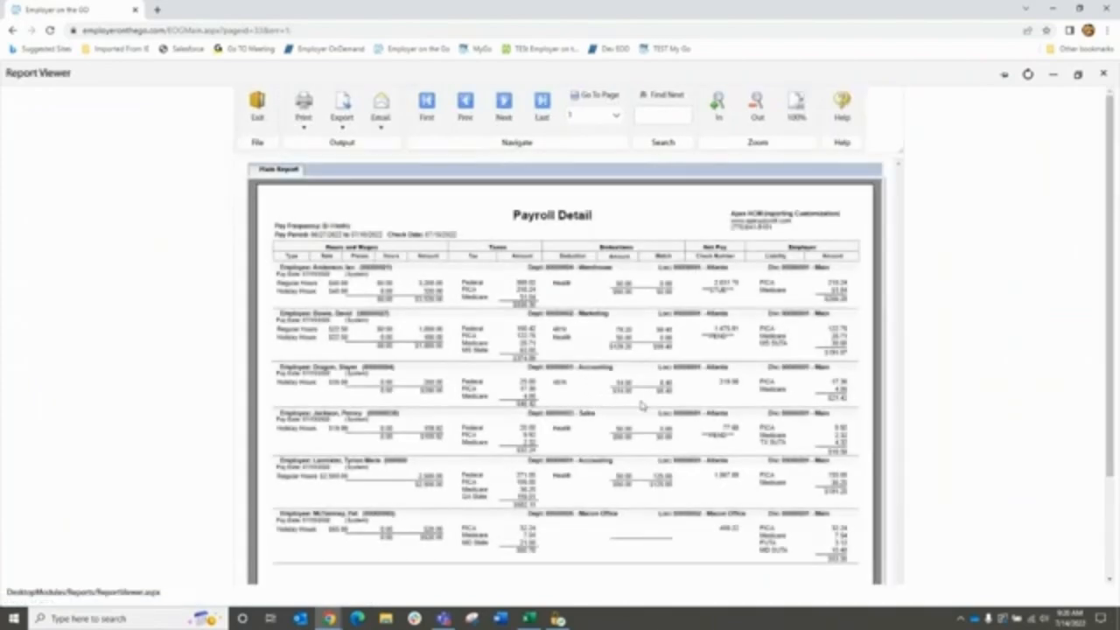
{"action": "scroll", "coordinate": [592, 391], "scroll_direction": "down", "scroll_amount": 5}
{"action": "scroll", "coordinate": [418, 206], "scroll_direction": "up", "scroll_amount": 5}
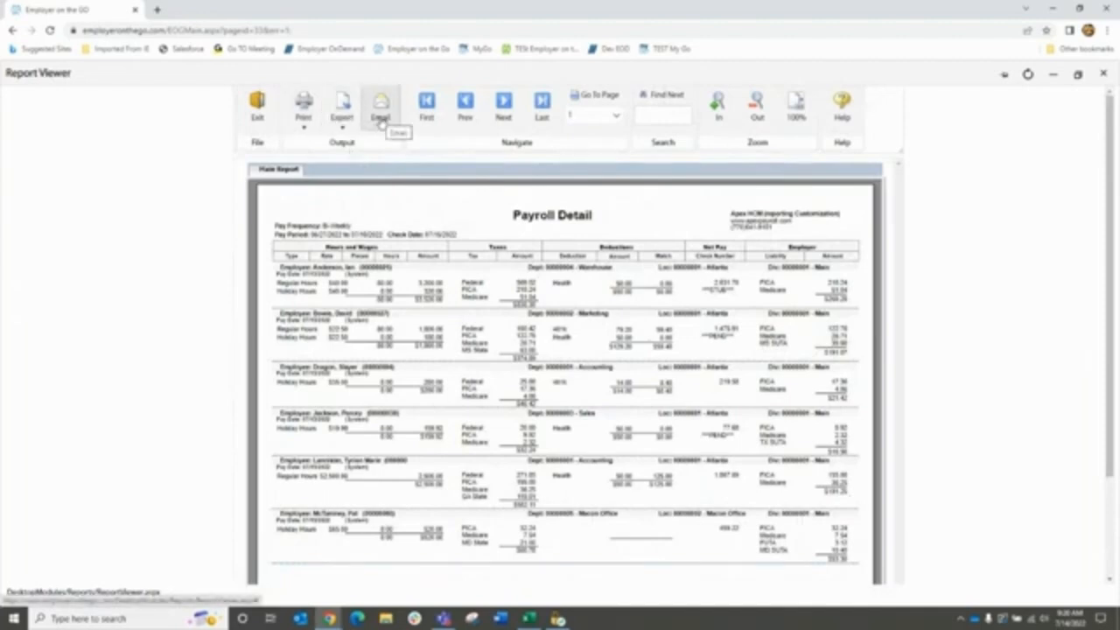
{"action": "left_click", "coordinate": [542, 116]}
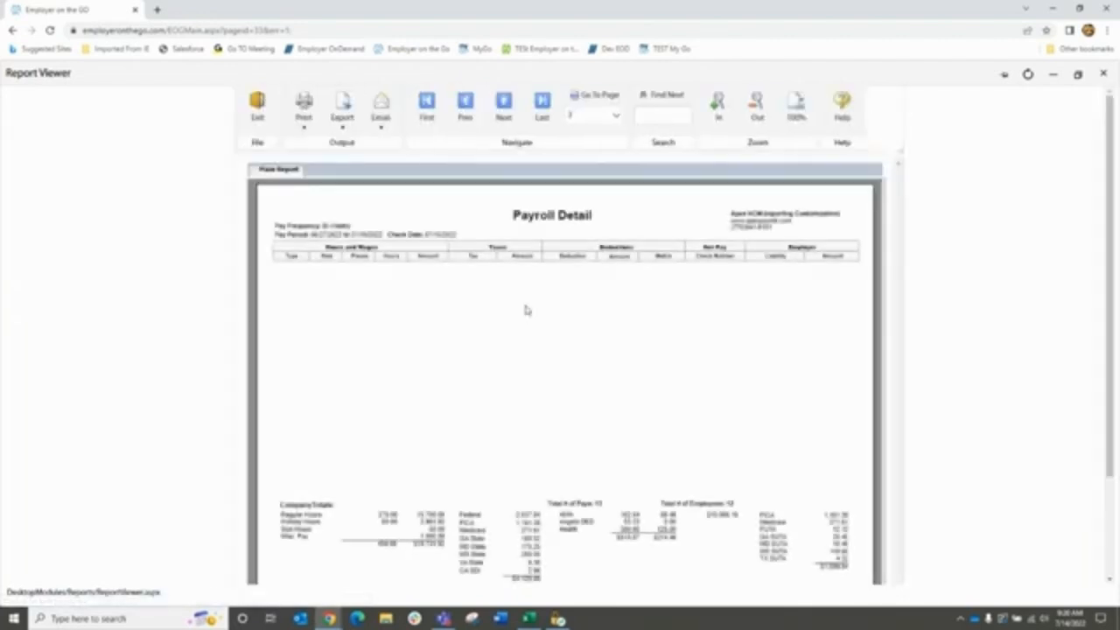
{"action": "scroll", "coordinate": [524, 306], "scroll_direction": "down", "scroll_amount": 2}
{"action": "scroll", "coordinate": [526, 310], "scroll_direction": "up", "scroll_amount": 3}
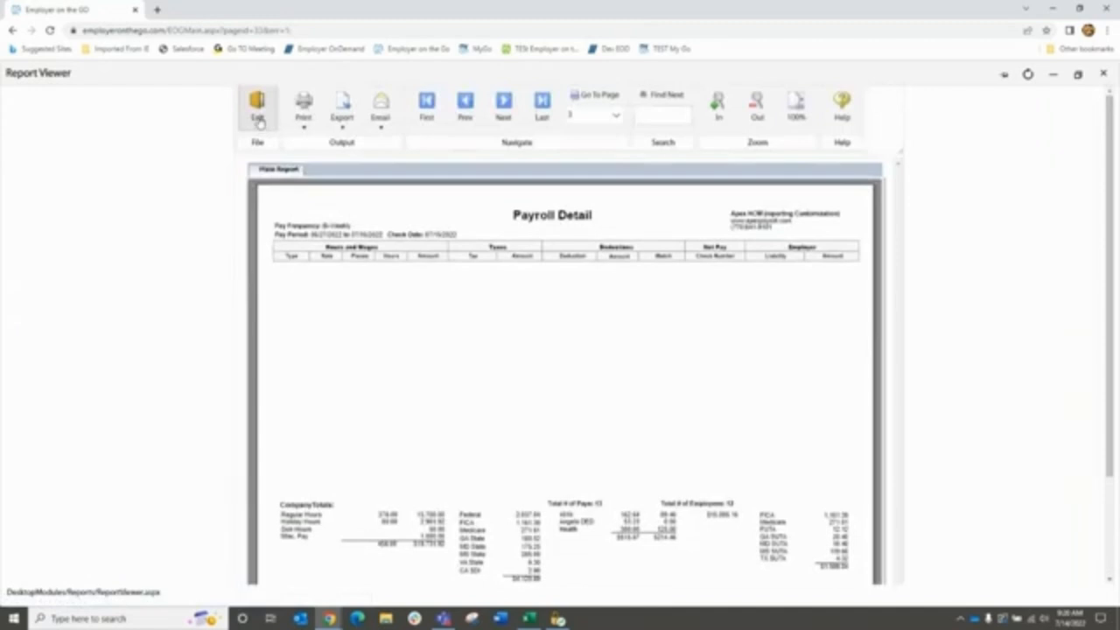
{"action": "left_click", "coordinate": [257, 114]}
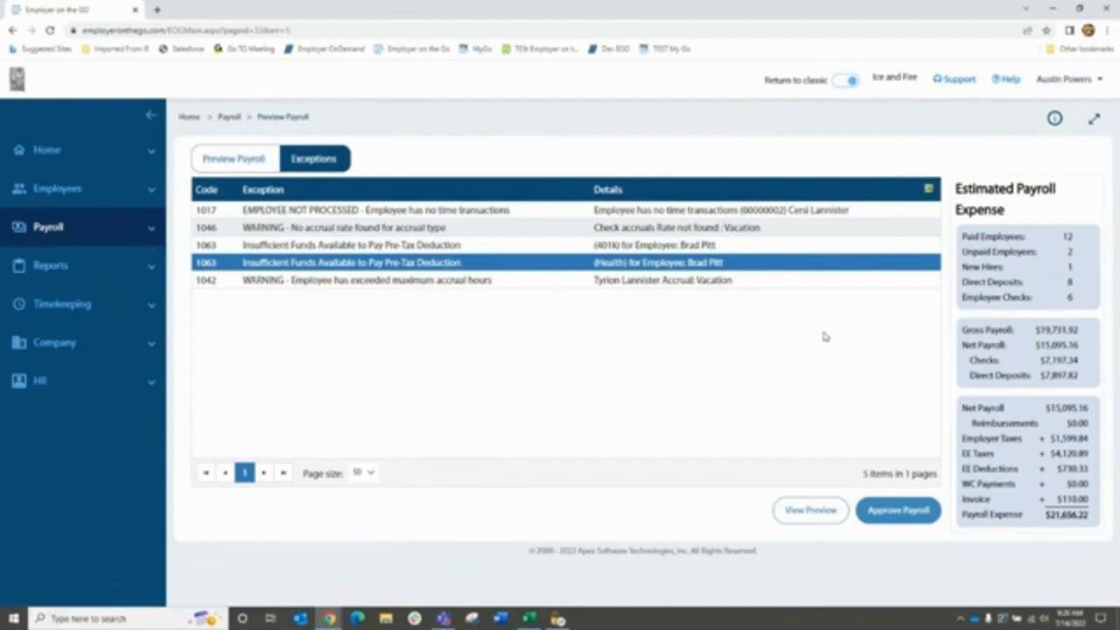
- Proceed from the preview to approving the 7/15/2022 payroll
{"action": "left_click", "coordinate": [896, 511]}
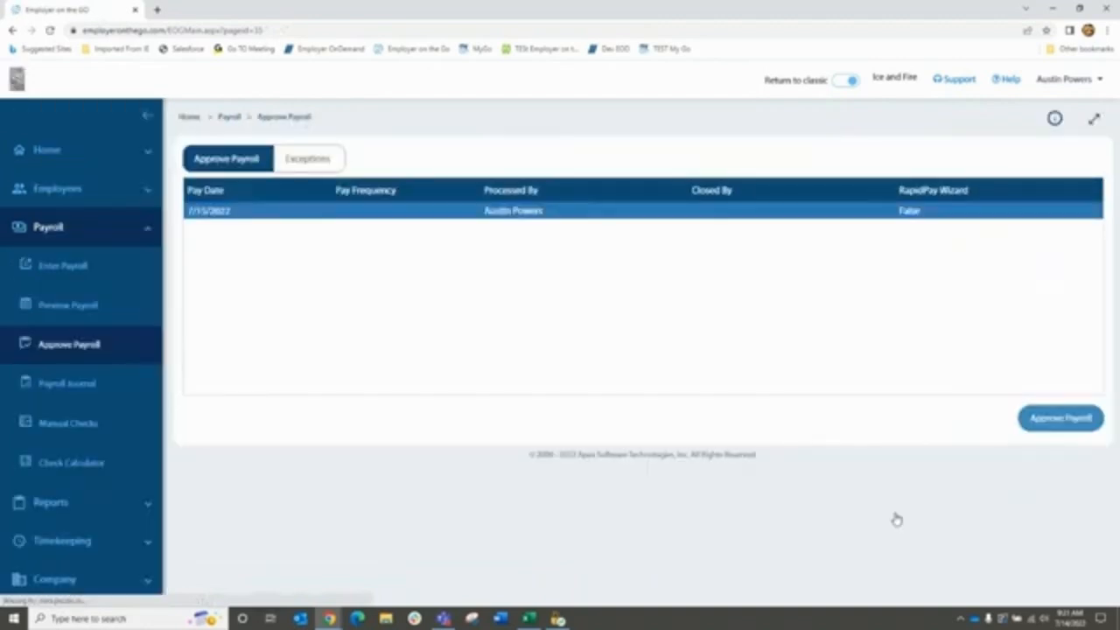